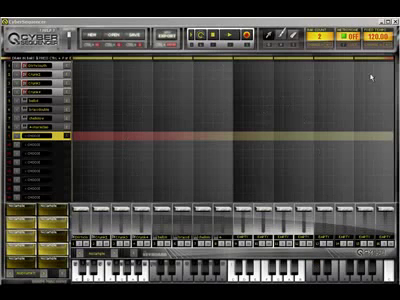
text(16)
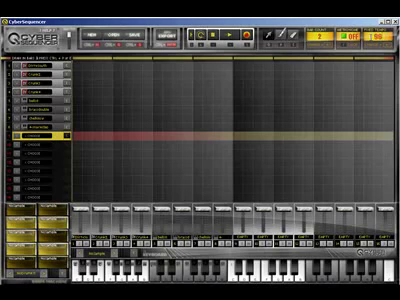
Commit a 98 BPM song tempo and select the first drum track.
key(Return)
click(151, 67)
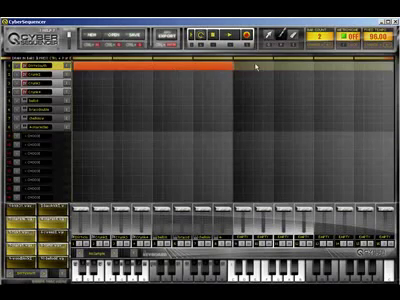
Open Drum Pads for track 1, place three hits on row 1, and select row 2.
double_click(100, 75)
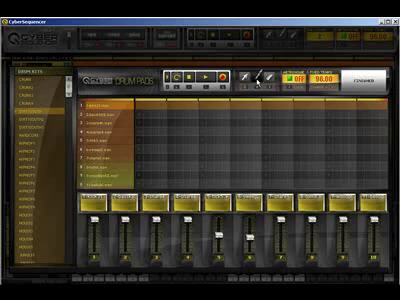
click(139, 107)
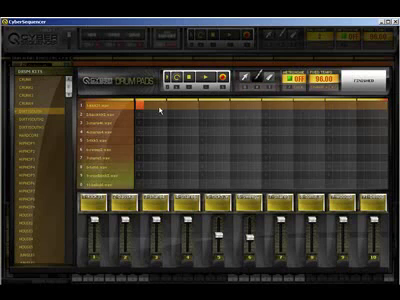
click(218, 105)
click(261, 104)
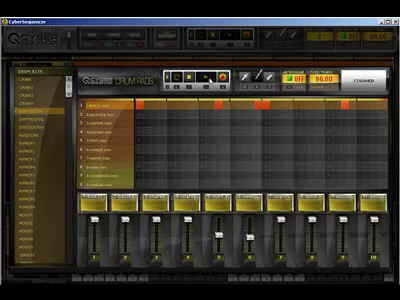
click(134, 121)
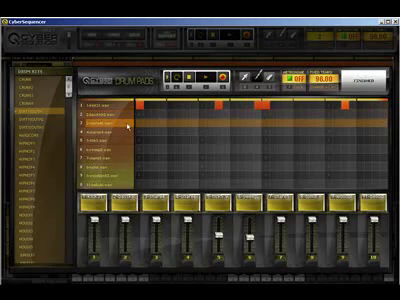
click(141, 113)
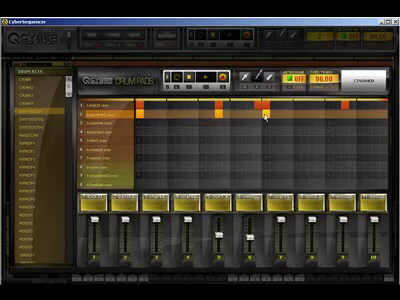
Place four evenly spaced hits on the third drum row.
click(207, 121)
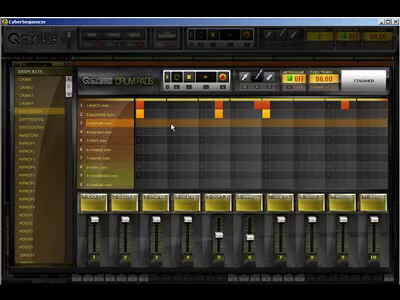
click(172, 125)
click(234, 124)
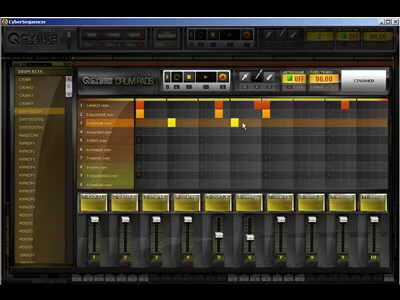
click(298, 124)
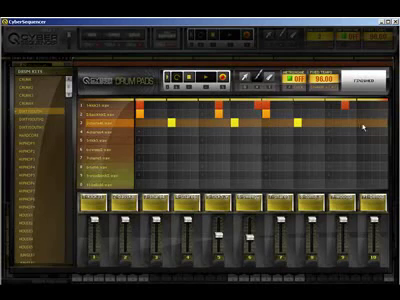
click(362, 124)
Add a run of ten consecutive hits along the seventh drum row.
click(141, 149)
click(157, 149)
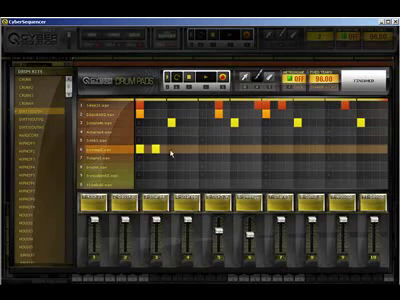
click(172, 149)
click(187, 149)
click(203, 149)
click(218, 149)
click(233, 149)
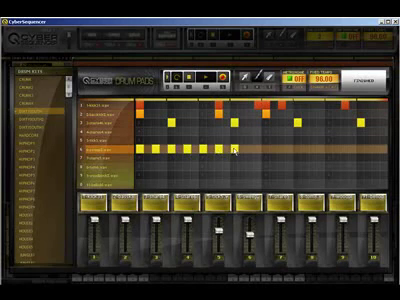
click(249, 149)
click(264, 149)
click(280, 149)
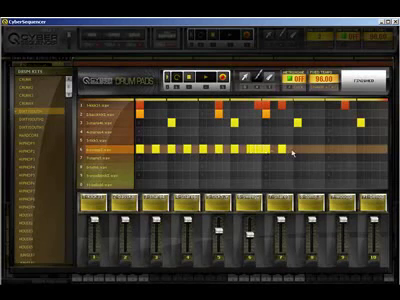
click(272, 182)
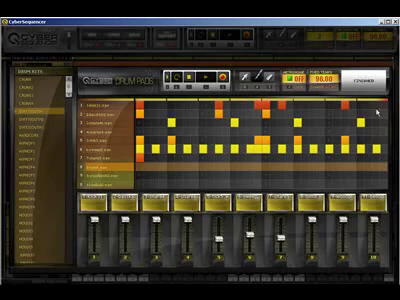
click(32, 146)
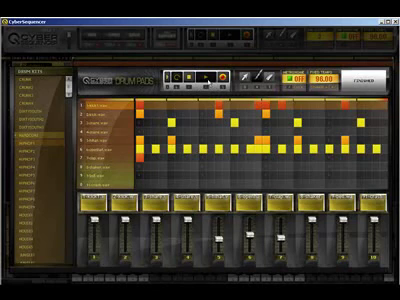
click(36, 142)
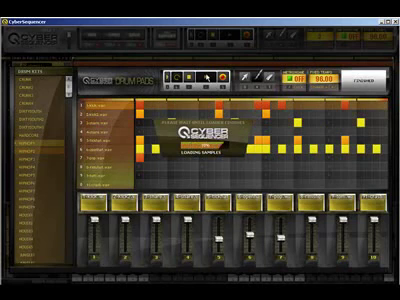
click(34, 158)
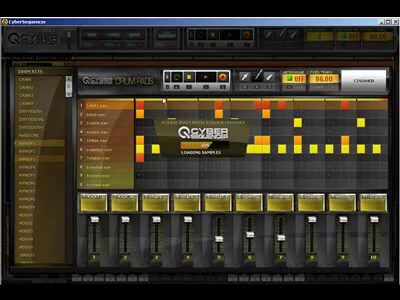
click(42, 167)
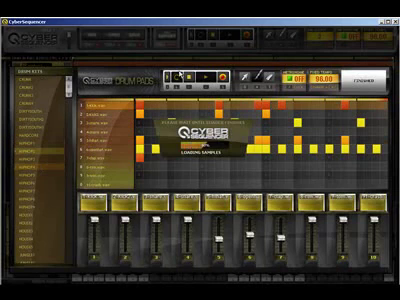
click(37, 178)
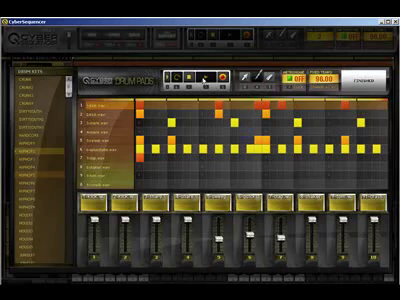
click(45, 115)
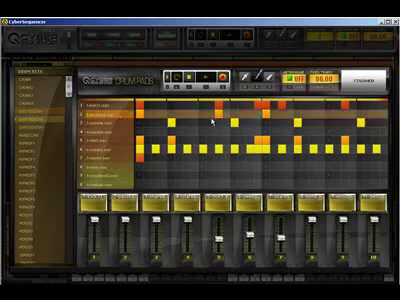
Close Drum Pads, fill the softbox track across all bars, and open its Keys editor.
click(370, 87)
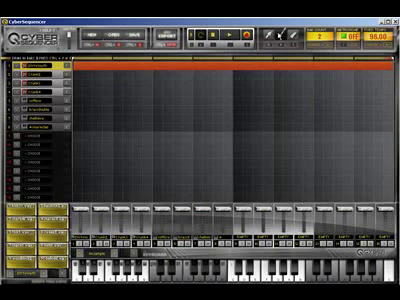
drag(75, 101, 390, 101)
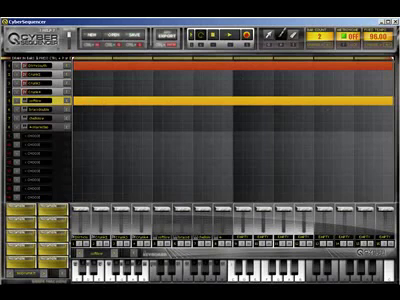
double_click(66, 101)
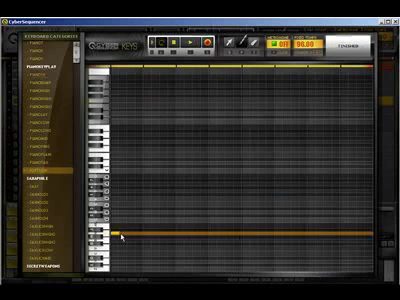
Place four notes on the low pitch and two notes one pitch higher.
click(121, 235)
click(182, 235)
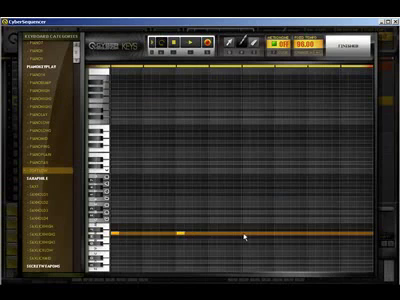
click(246, 235)
click(312, 235)
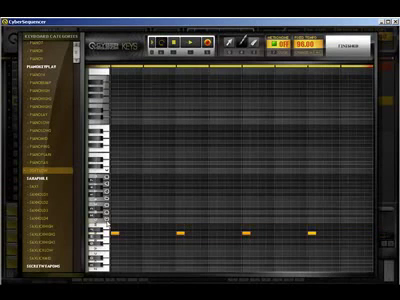
click(131, 221)
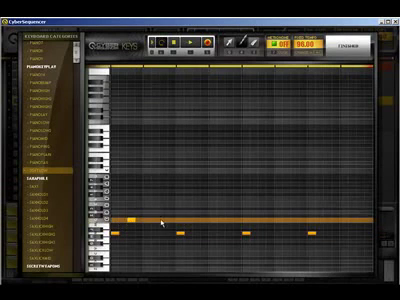
click(163, 221)
Add the rising and closing notes of the melody, then close the Keys editor.
click(197, 214)
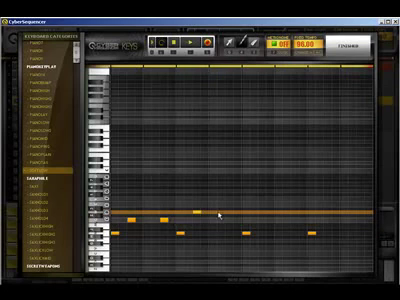
click(229, 213)
click(261, 205)
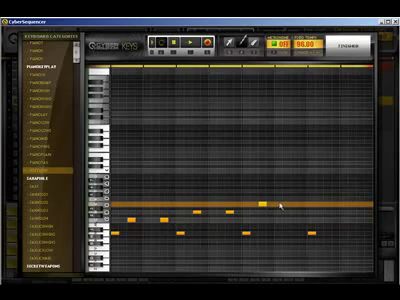
click(295, 205)
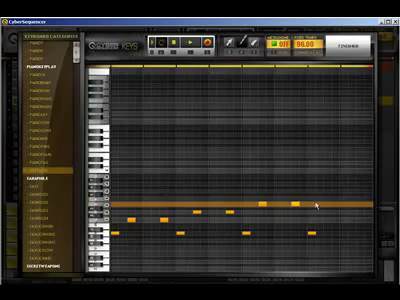
click(328, 198)
click(344, 205)
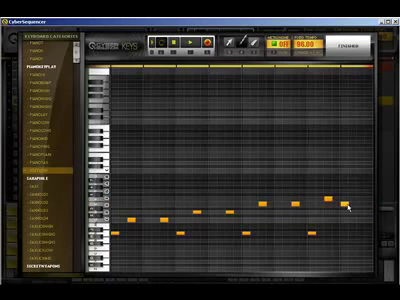
click(362, 213)
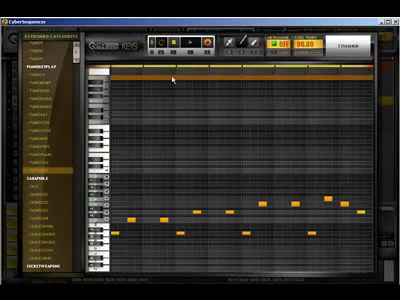
click(348, 46)
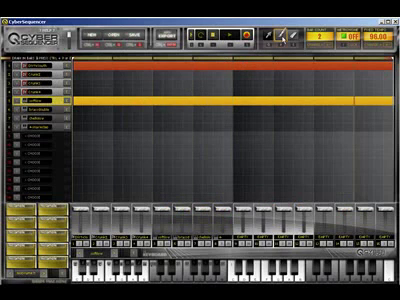
Open track 7's Keys editor, place two notes, and close it.
click(121, 112)
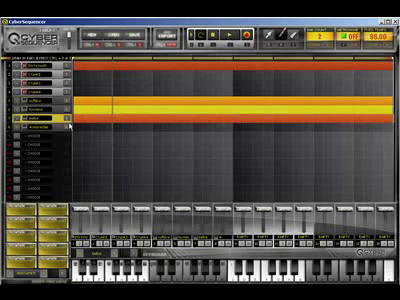
double_click(68, 118)
click(115, 220)
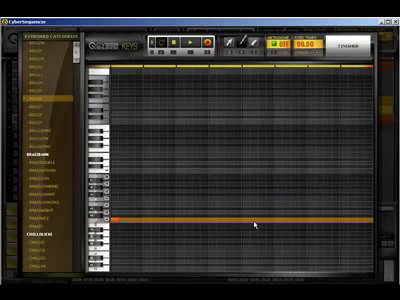
click(326, 214)
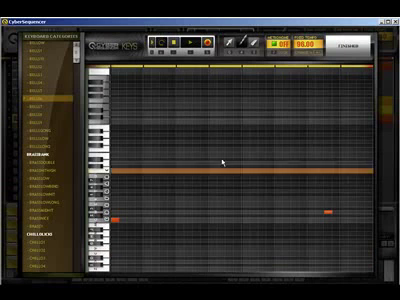
click(345, 53)
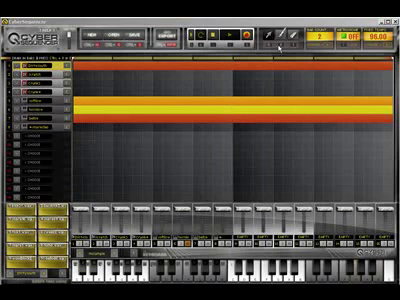
Add a clip to track 2 and program a descending run of seven scratch hits.
click(131, 74)
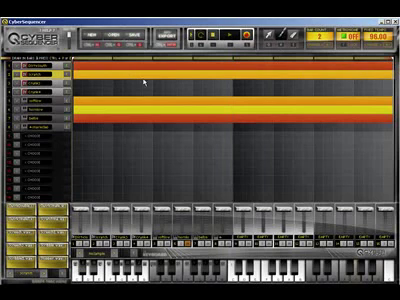
double_click(70, 72)
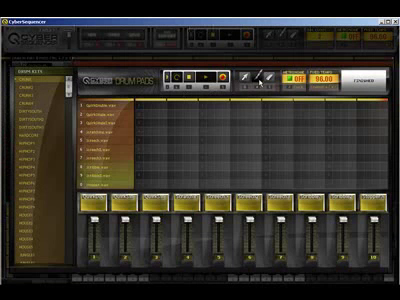
click(140, 107)
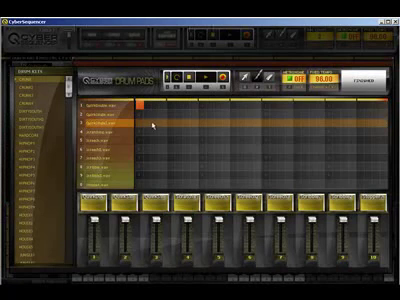
click(155, 120)
click(161, 127)
click(171, 148)
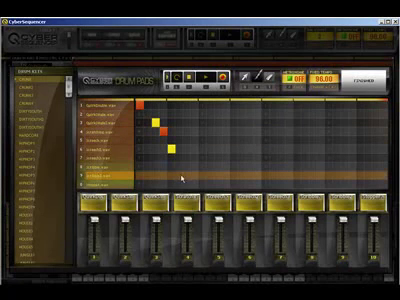
click(181, 176)
click(195, 176)
click(223, 176)
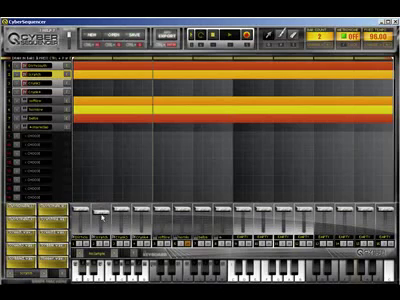
Adjust one track's fader, load the vox kit on a new track, and add vox hits.
drag(100, 220, 100, 214)
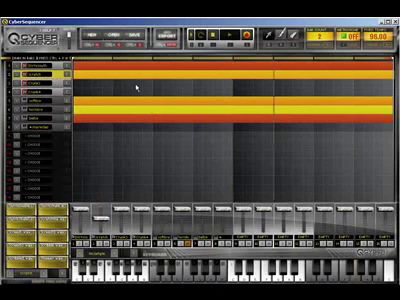
click(80, 76)
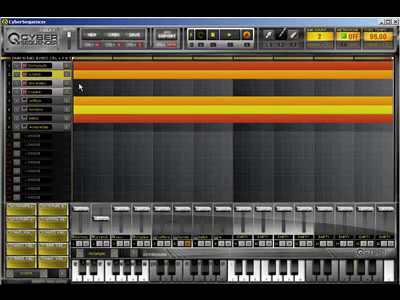
click(80, 87)
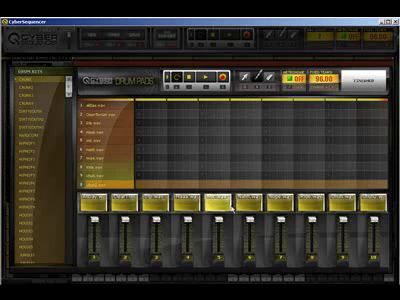
click(113, 119)
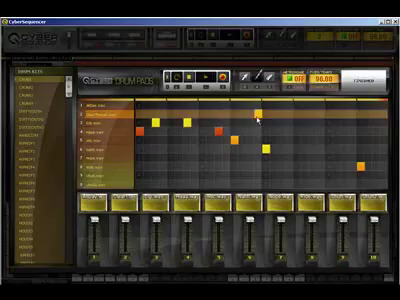
click(257, 118)
Add a clip to the eighth track, nudge one keys note earlier and lower, and close the editor.
click(132, 130)
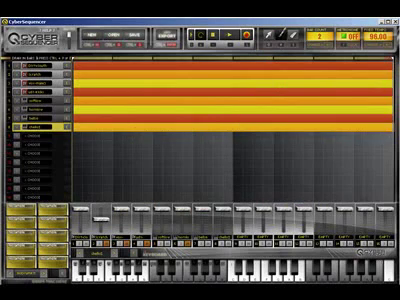
click(67, 130)
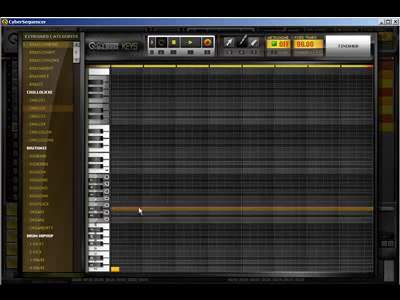
drag(213, 200, 208, 209)
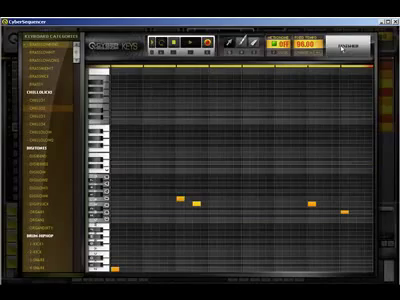
click(108, 15)
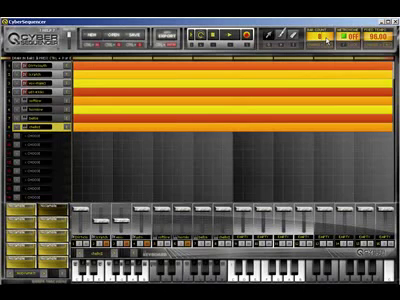
Trim the parts back to bar 1 and review the top drum track's pattern.
click(100, 28)
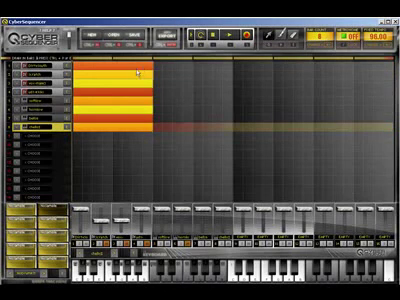
double_click(188, 70)
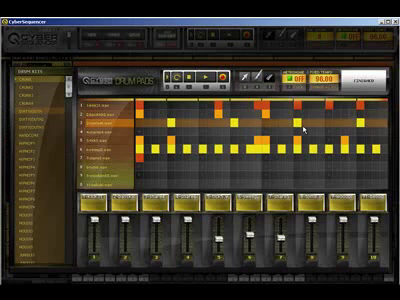
click(362, 80)
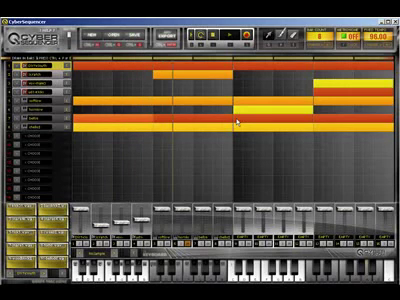
Review the top drum pattern and a keys part, then add a clip near the keys track's end.
double_click(80, 70)
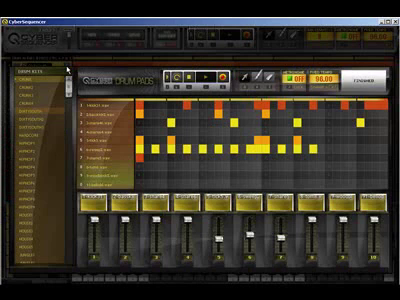
click(362, 78)
double_click(66, 103)
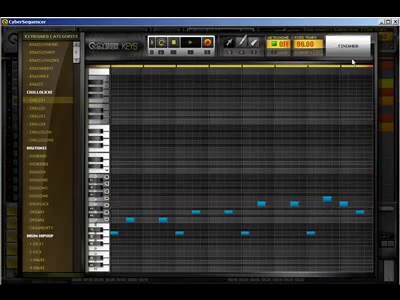
click(352, 60)
click(350, 100)
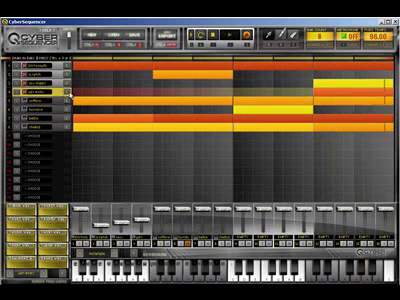
Check a drum part's pad pattern, then bring up track 7's keys notes.
double_click(66, 88)
click(360, 80)
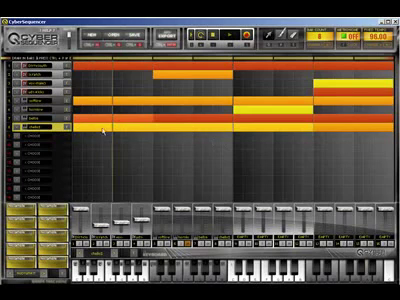
click(67, 128)
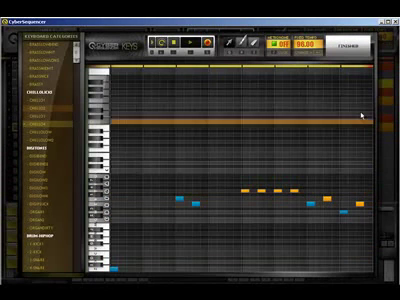
Check another keys track's two-note part, then return to the eight-bar arrangement.
click(352, 44)
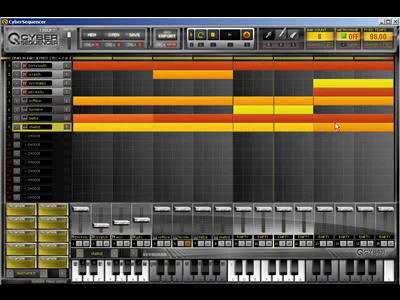
double_click(82, 133)
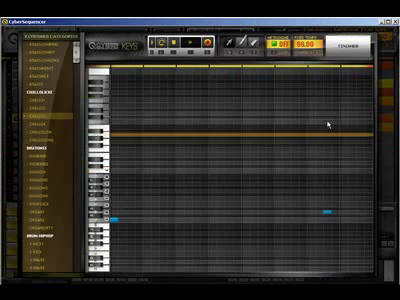
click(352, 44)
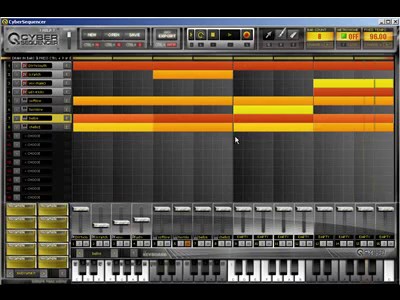